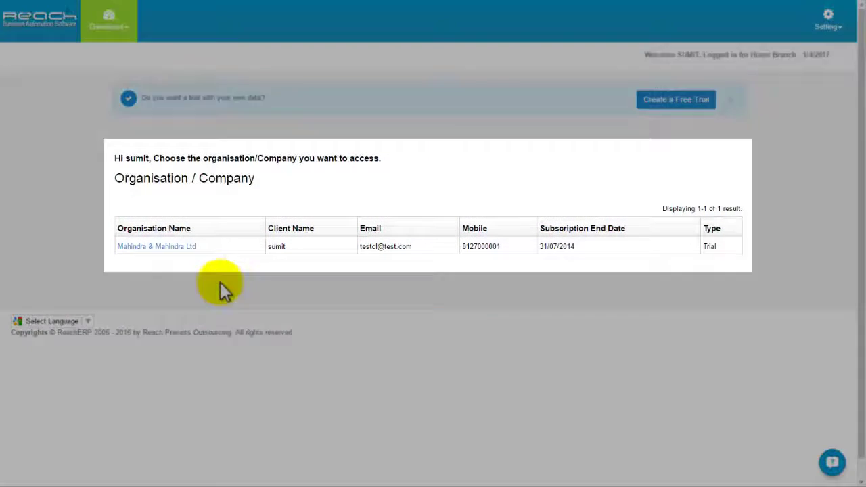
# Enter Mahindra & Mahindra Ltd's 2016 financial year and go to the Home Branch dashboard
pyautogui.click(179, 247)
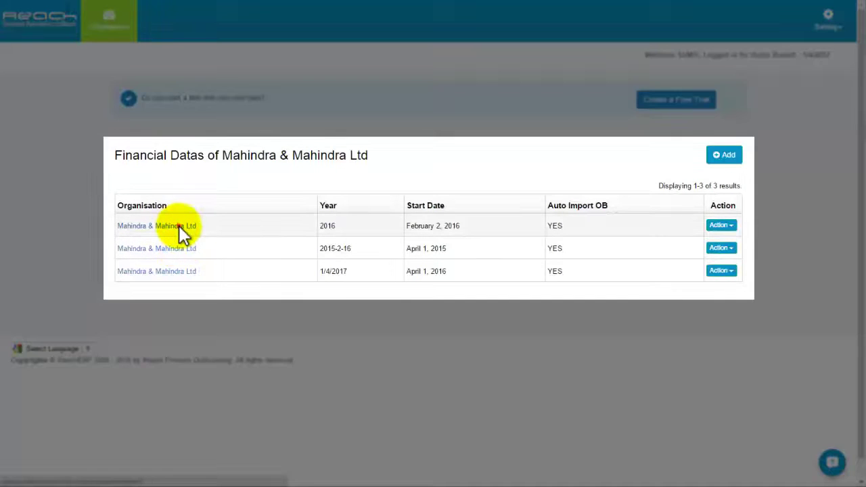
pyautogui.click(179, 227)
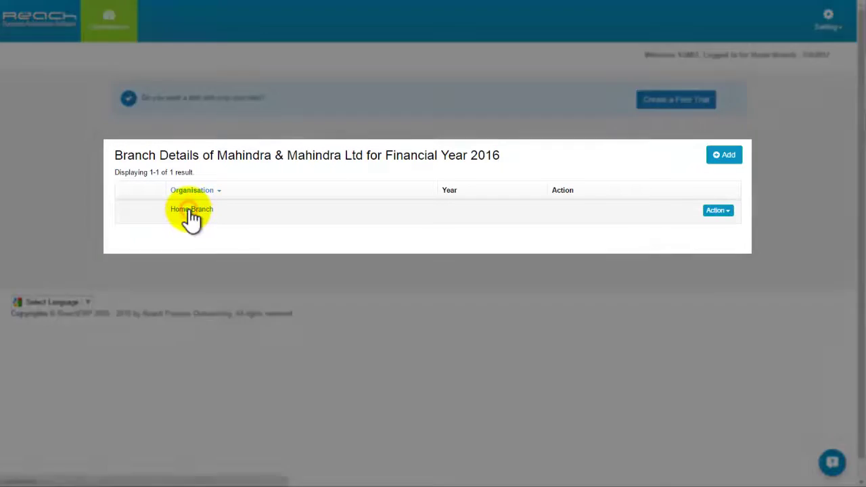
pyautogui.click(190, 209)
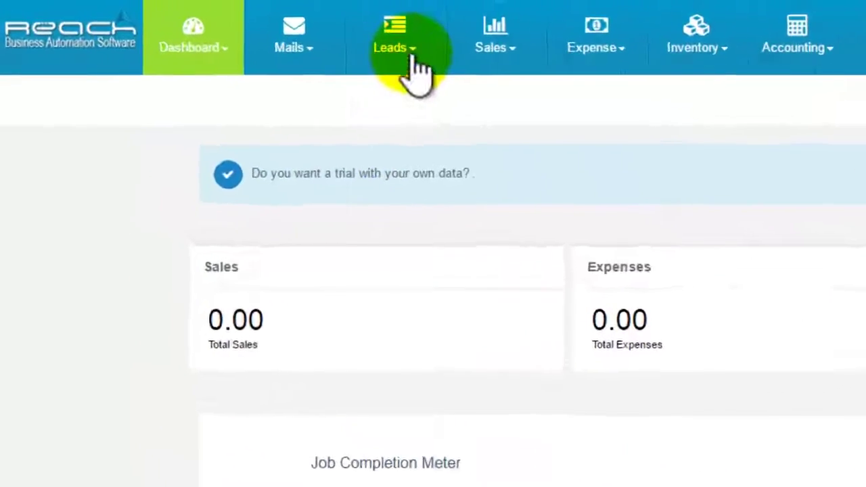
# Show the Home Branch's Sales Order list via the Leads menu
pyautogui.click(219, 21)
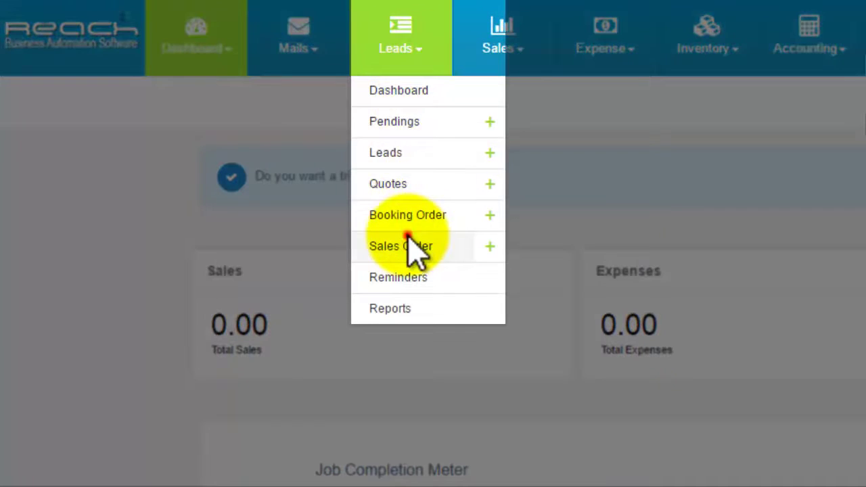
pyautogui.click(411, 243)
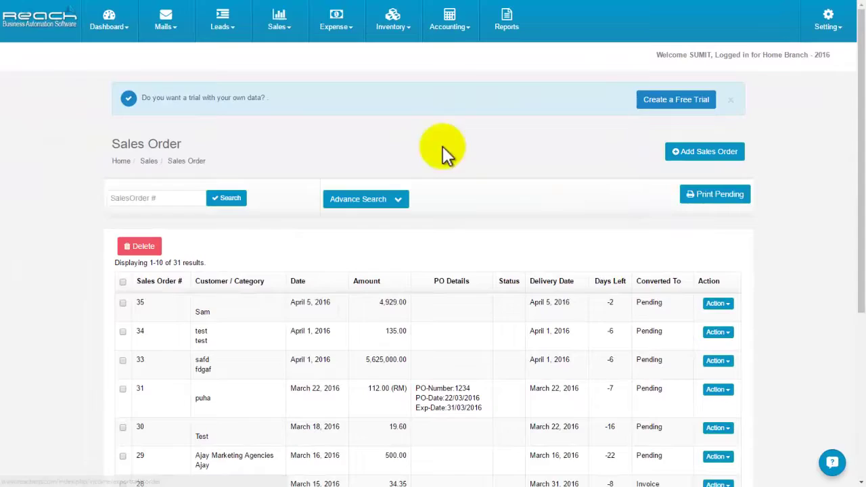
# Show the 18 pending sales items and the conversion options for the April 5 entry
pyautogui.click(284, 34)
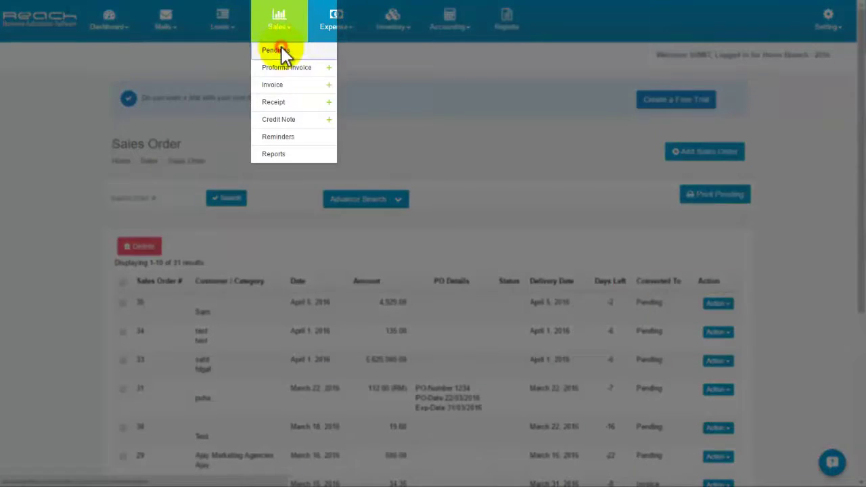
pyautogui.click(282, 49)
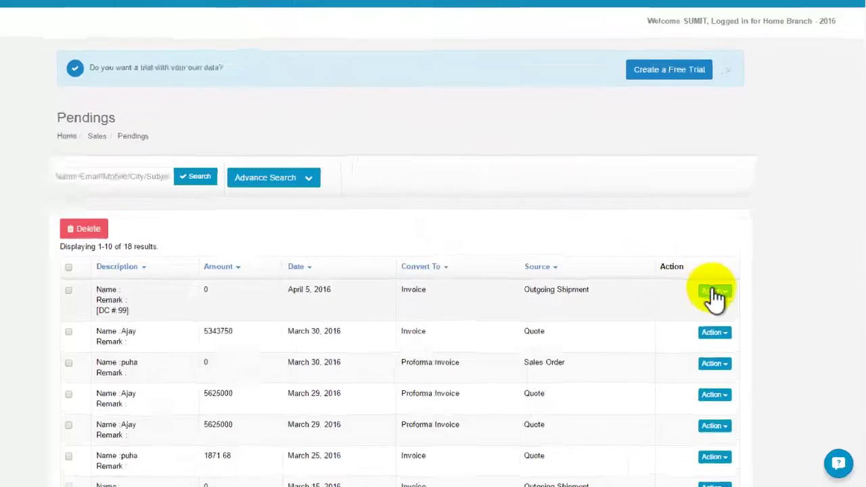
pyautogui.click(716, 301)
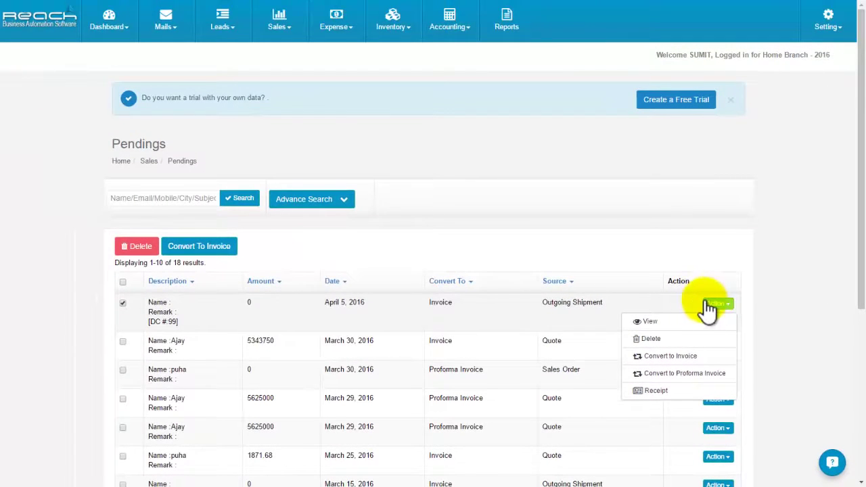
# Start new invoice number 27 and scroll through its fields to Other Details
pyautogui.click(284, 27)
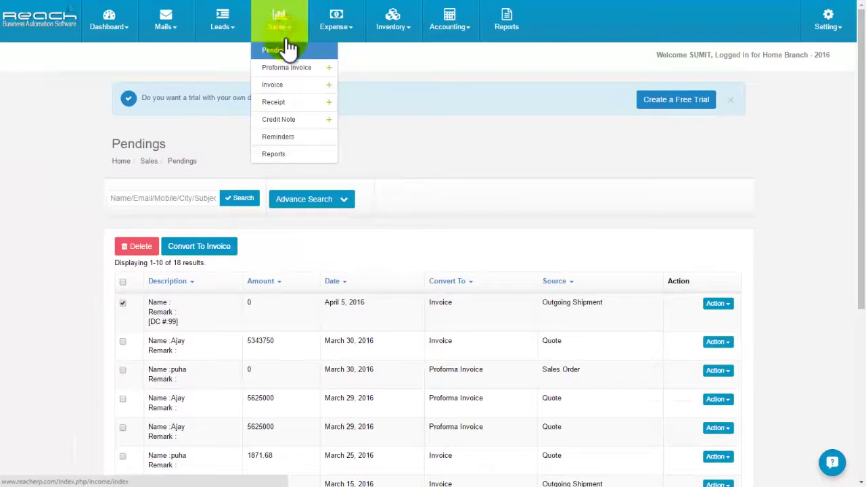
pyautogui.click(285, 85)
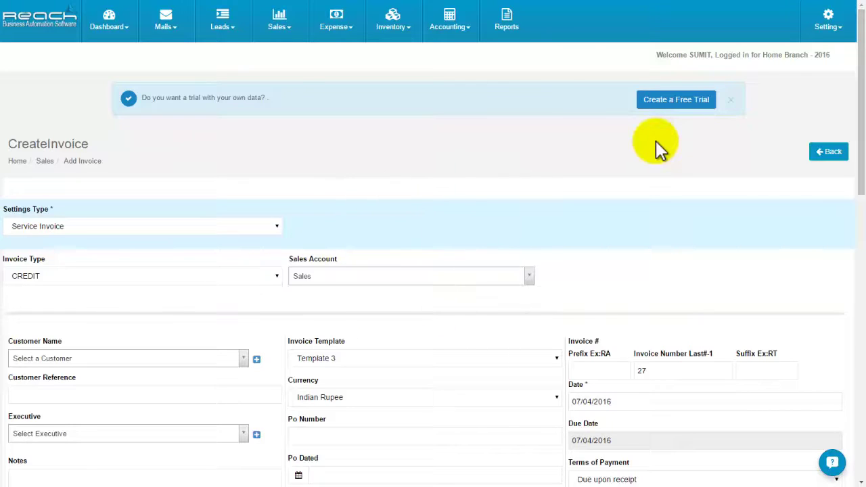
pyautogui.moveTo(858, 128); pyautogui.dragTo(862, 402)
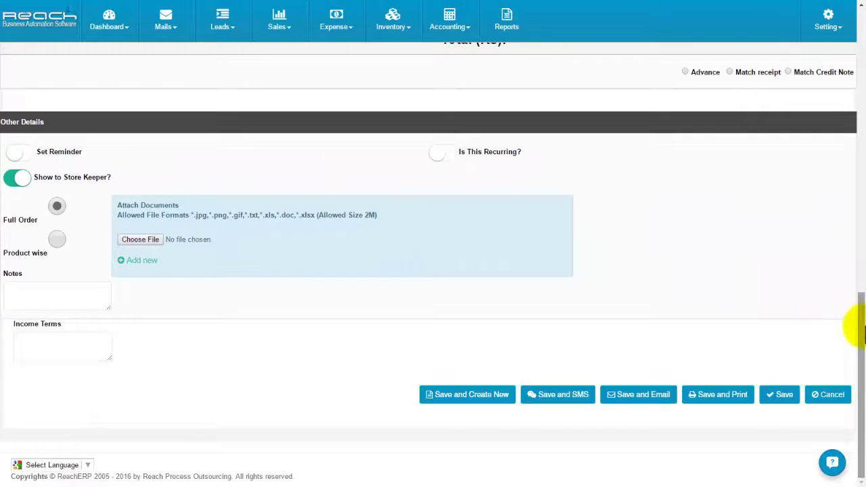
pyautogui.moveTo(858, 328); pyautogui.dragTo(858, 61)
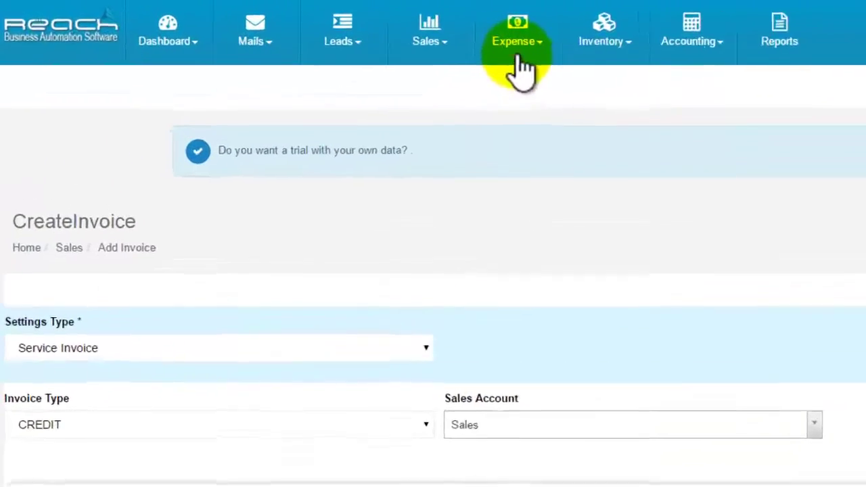
# Show the Expense Bill list with its five bills totalling 48,500
pyautogui.click(337, 27)
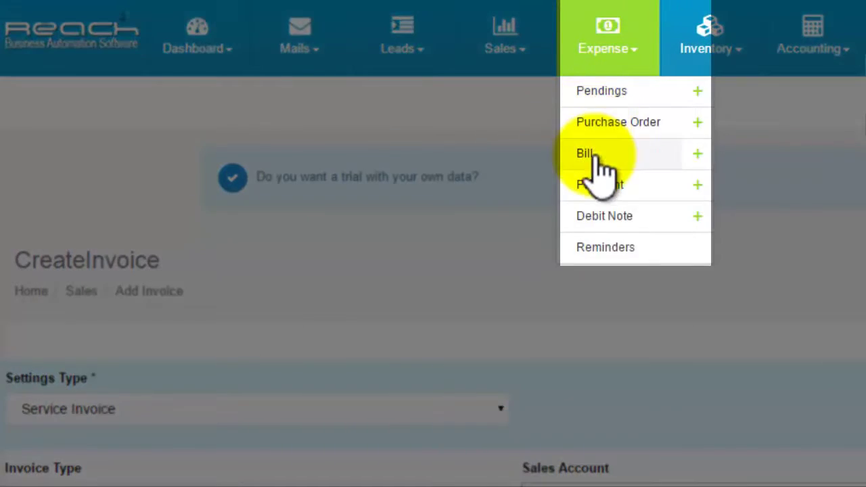
pyautogui.click(589, 157)
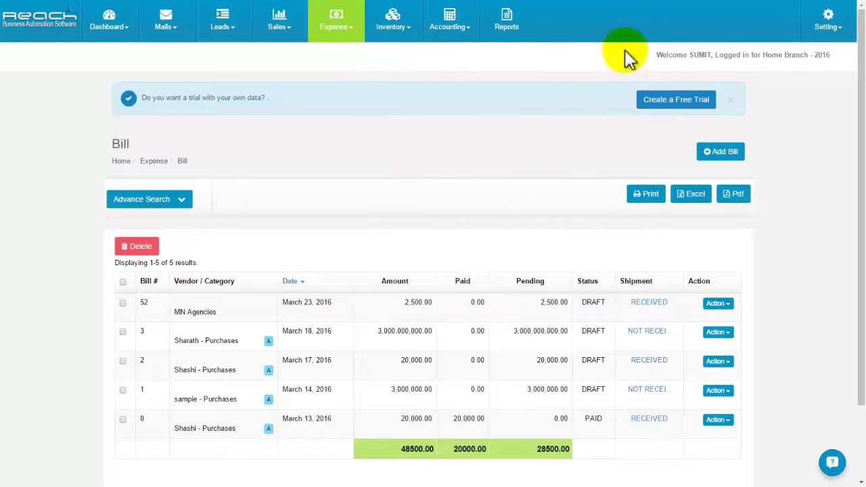
# Put the Business Profile under Settings > Admin into edit mode
pyautogui.click(827, 19)
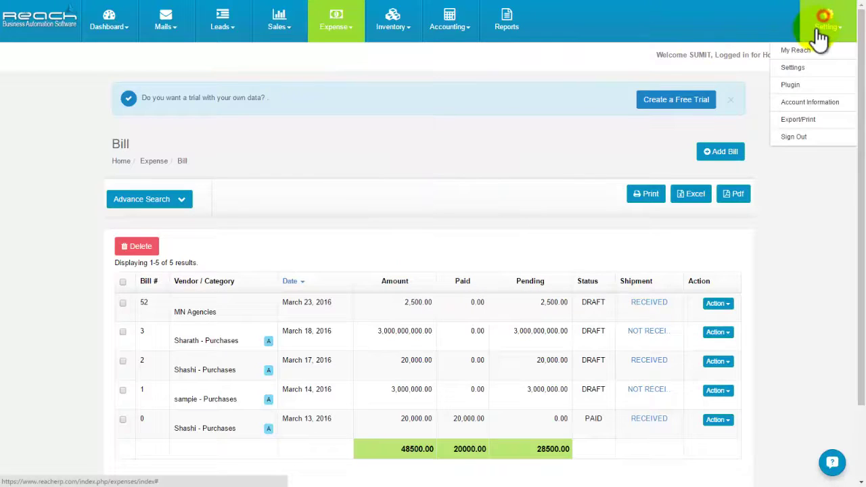
pyautogui.click(796, 67)
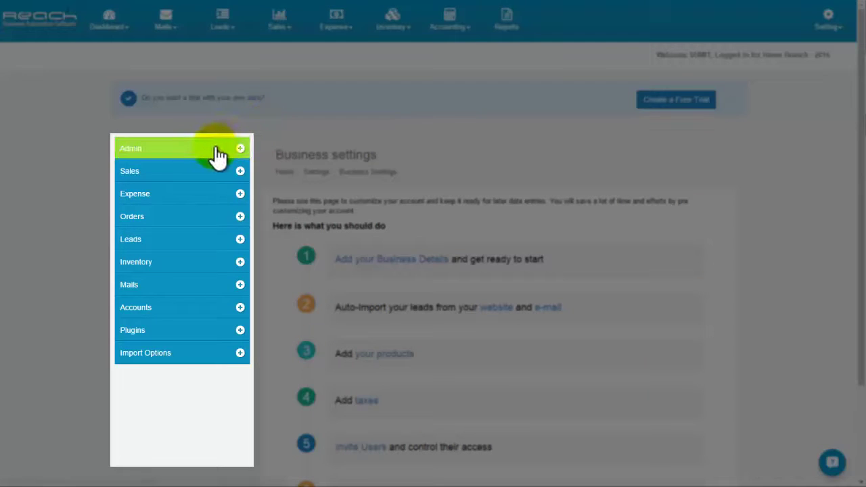
pyautogui.click(218, 151)
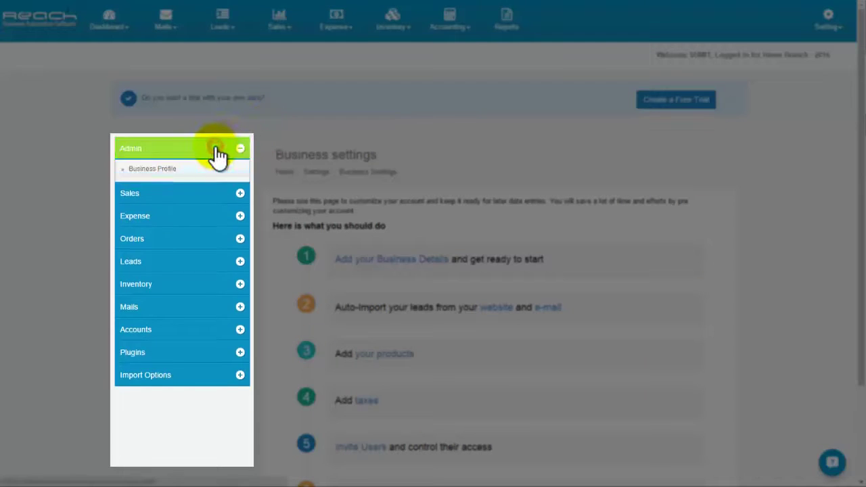
pyautogui.click(165, 170)
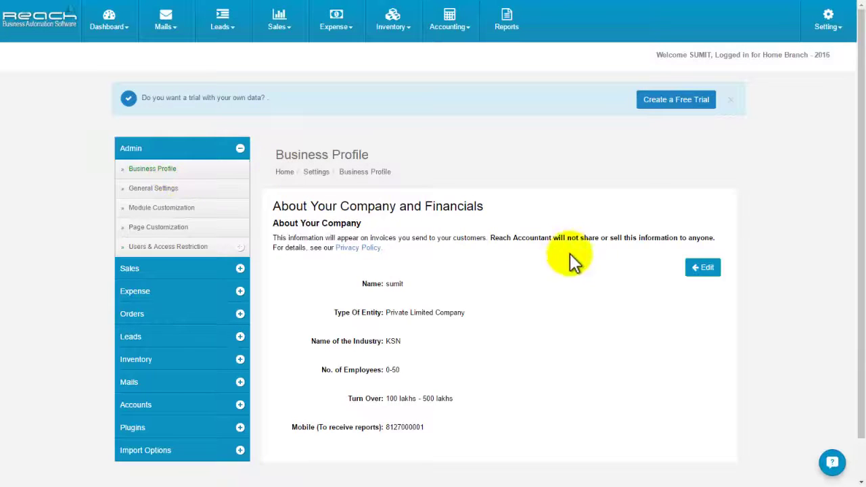
pyautogui.click(697, 268)
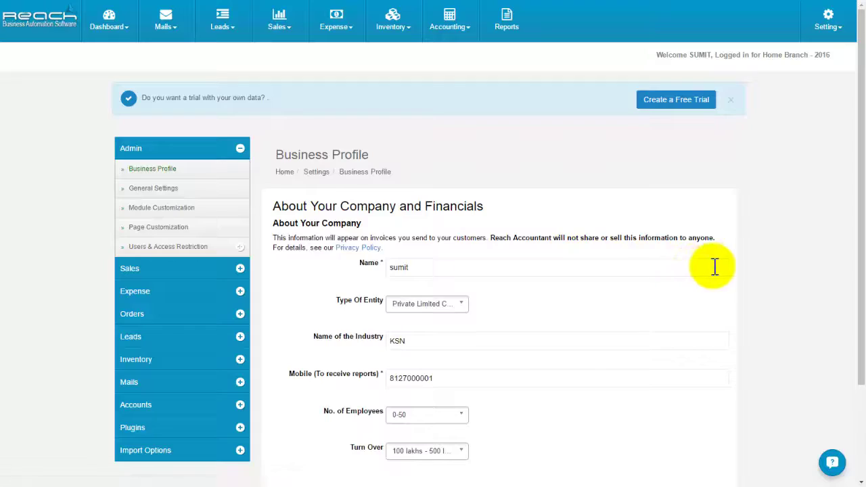